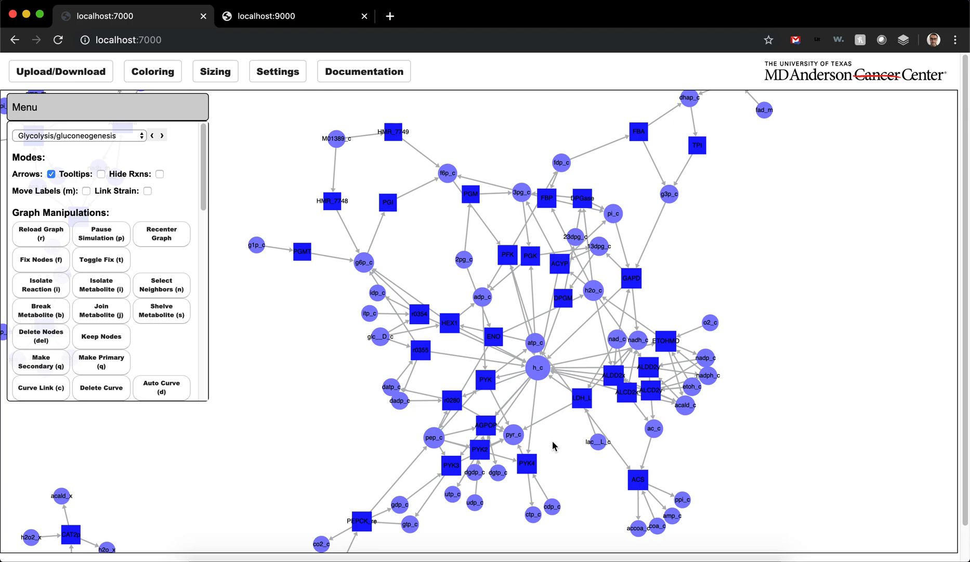
Shelve the metabolites h_c, atp_c, adp_c, h2o_c, o2_c, nad_c, nadp_c, nadph_c and nadh_c in the glycolysis graph
click(537, 366)
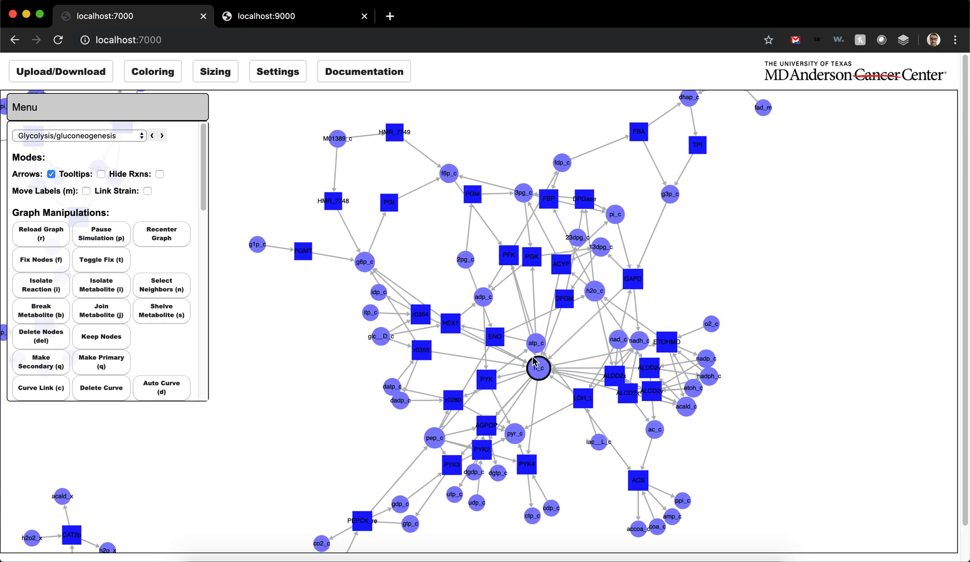
shift+click(538, 344)
shift+click(485, 298)
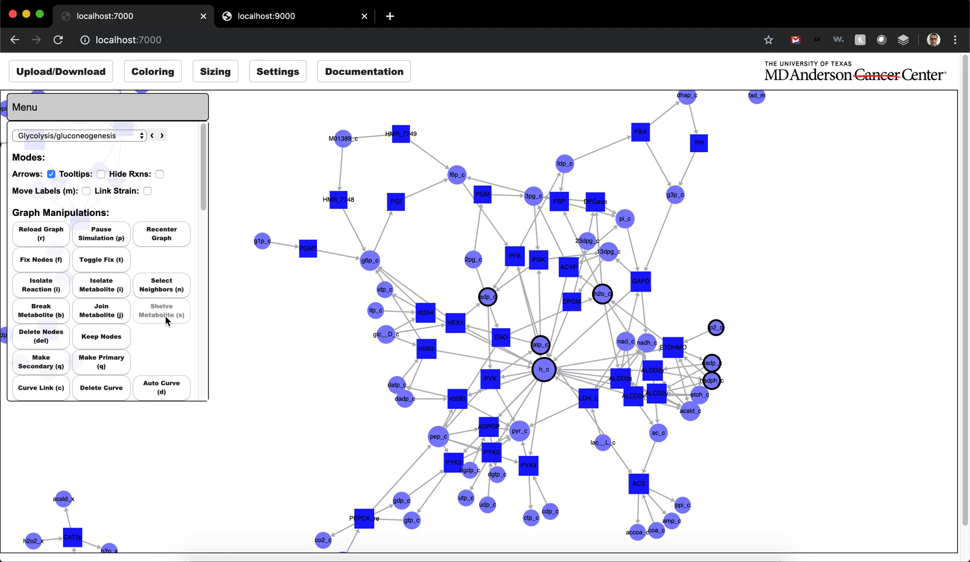
key(Delete)
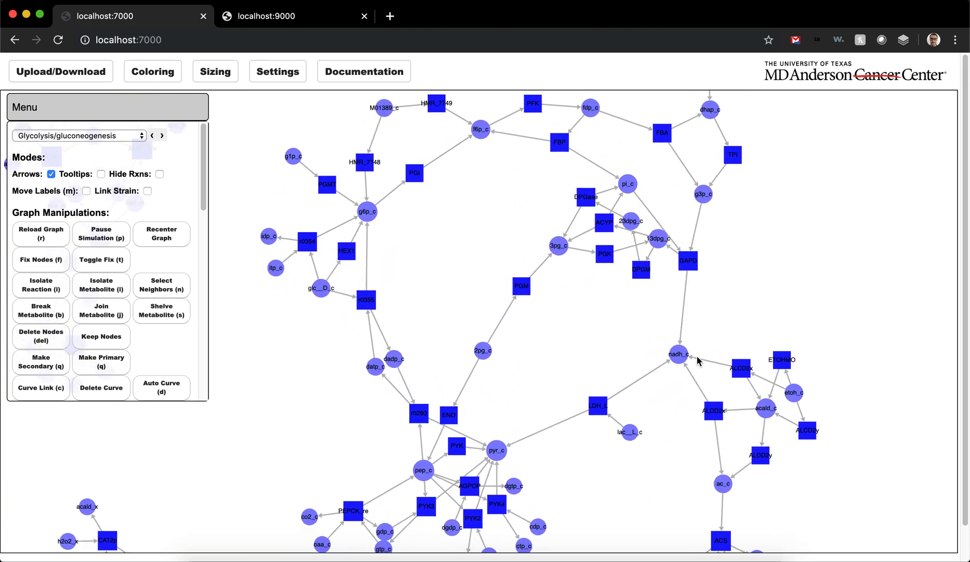
click(672, 364)
key(Delete)
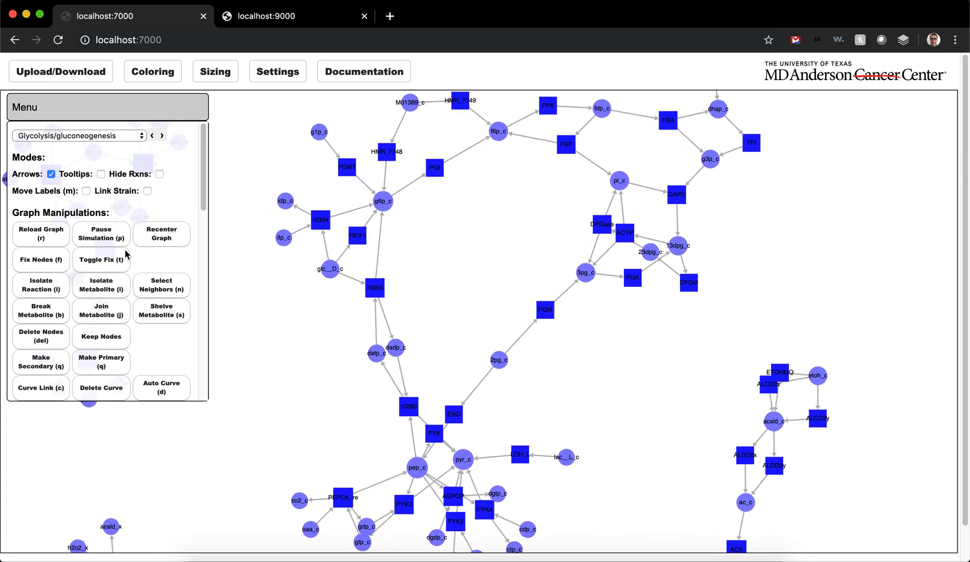
Return the shelved metabolites h2o_c and nadh_c to the graph individually, and put all remaining shelved metabolites back
scroll(126, 253, down, 1)
scroll(125, 253, down, 5)
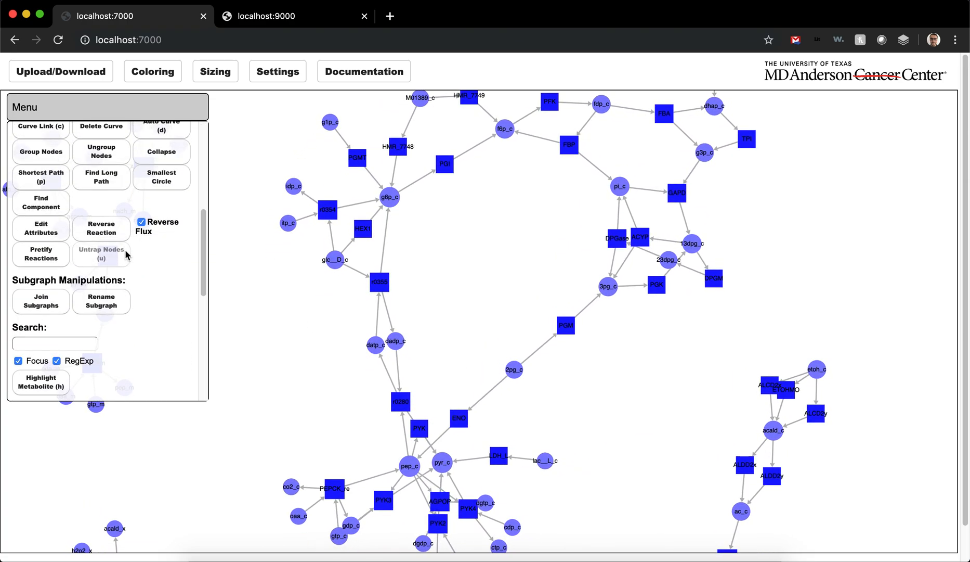
scroll(125, 255, down, 1)
scroll(124, 255, down, 4)
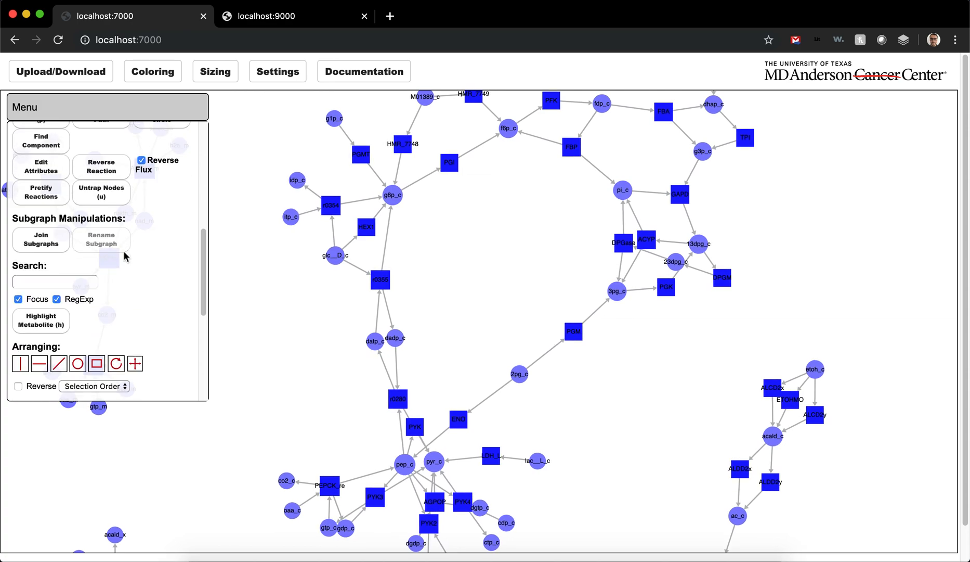
scroll(114, 268, down, 1)
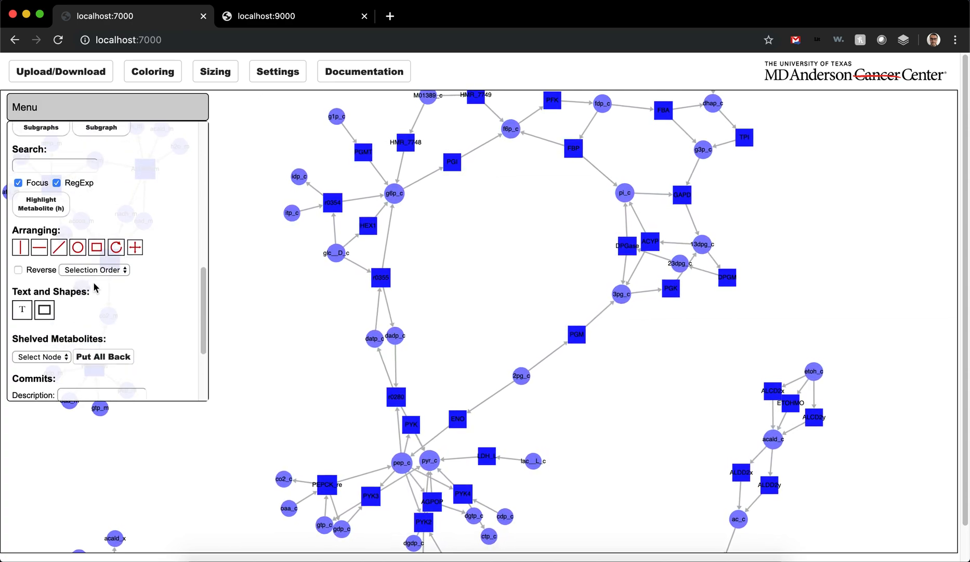
click(61, 355)
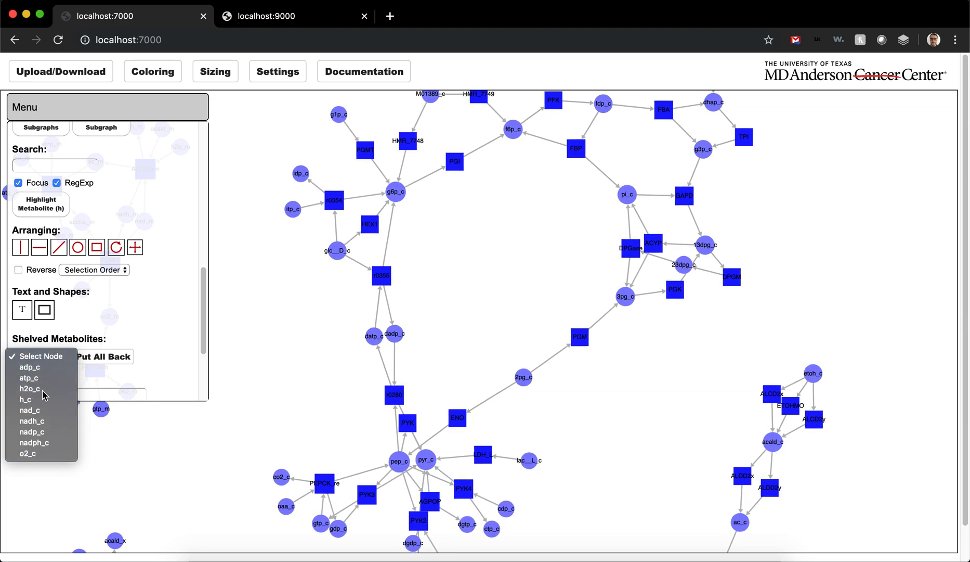
click(44, 389)
click(42, 356)
click(36, 410)
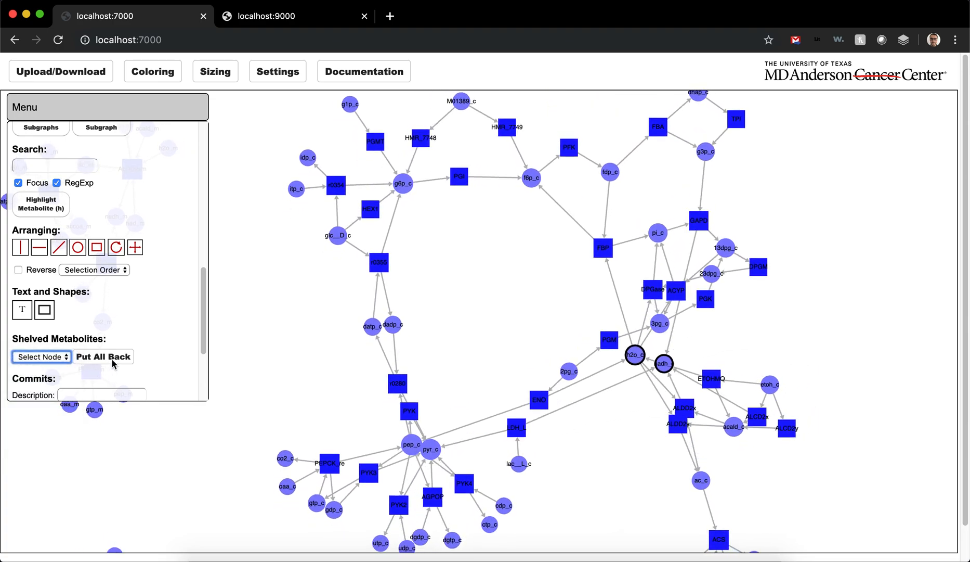
click(110, 358)
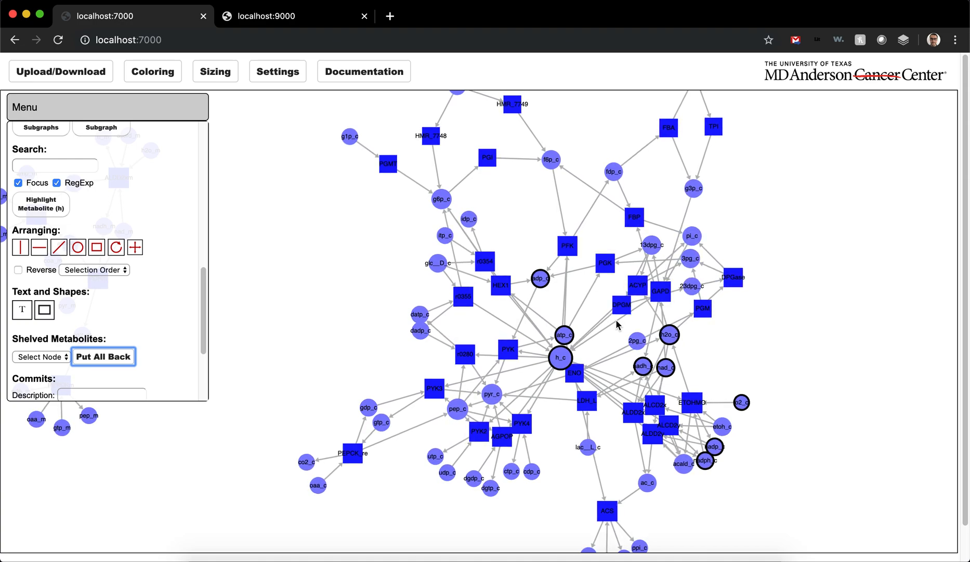
Break the selected metabolites into separate nodes for each reaction
drag(566, 360, 494, 347)
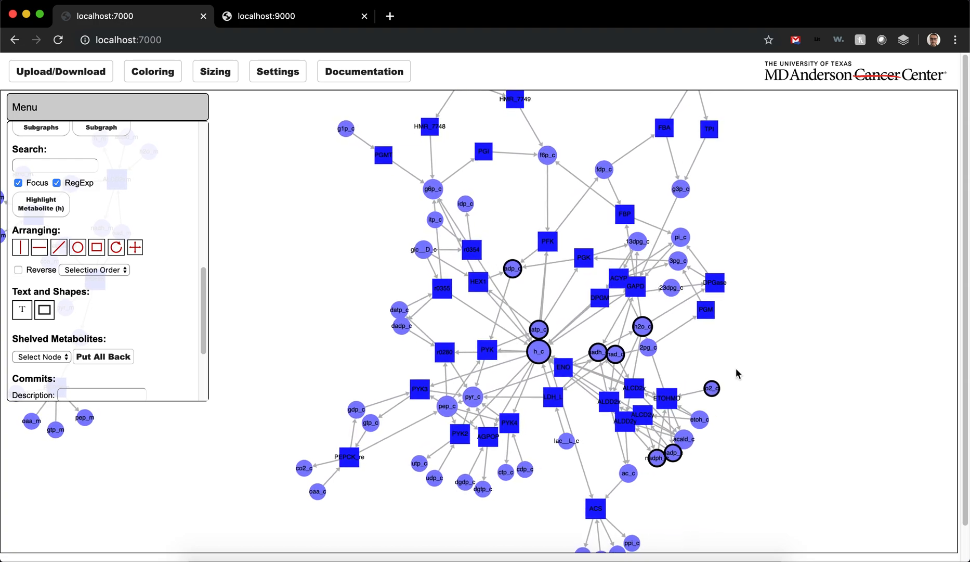
scroll(125, 275, up, 9)
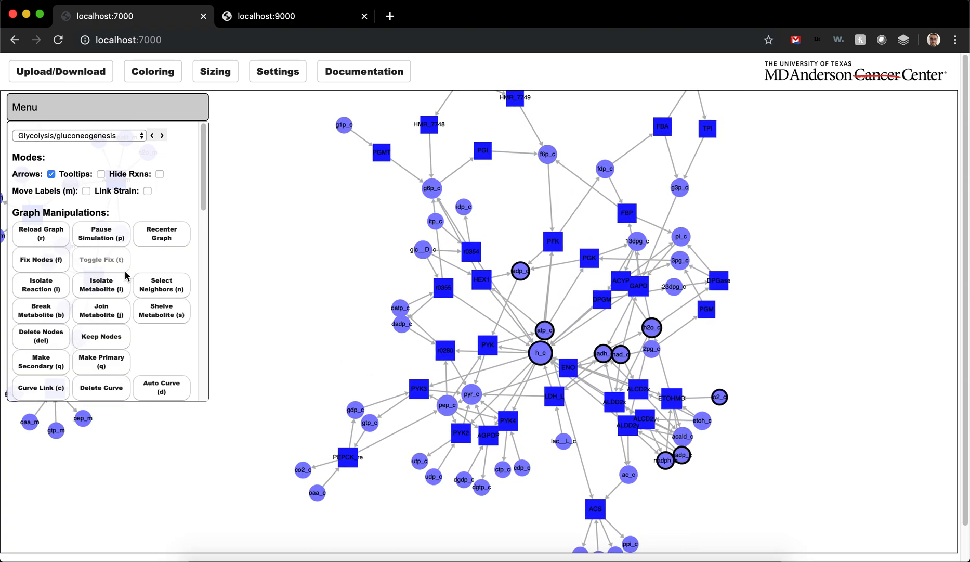
key(b)
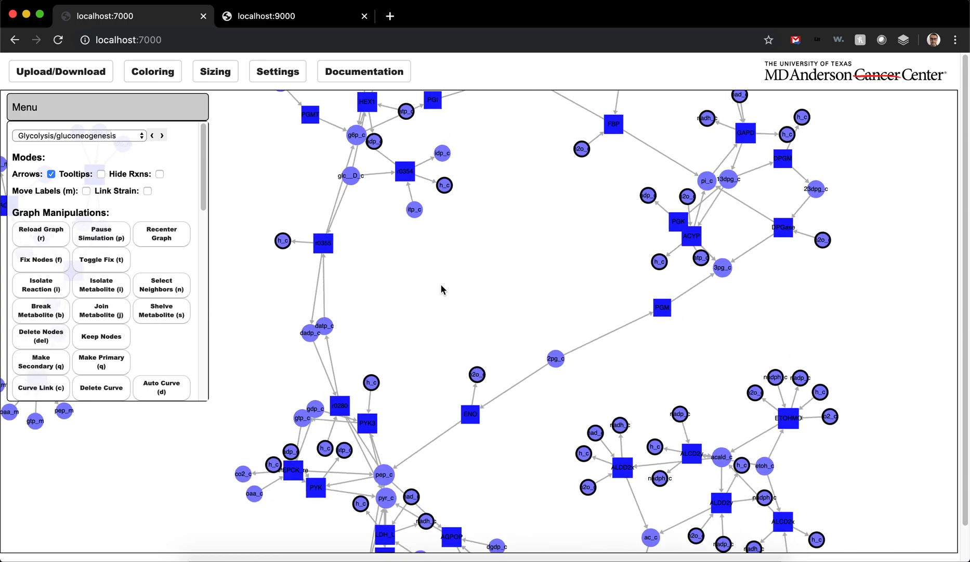
scroll(190, 270, down, 1)
scroll(206, 269, down, 1)
scroll(426, 289, down, 1)
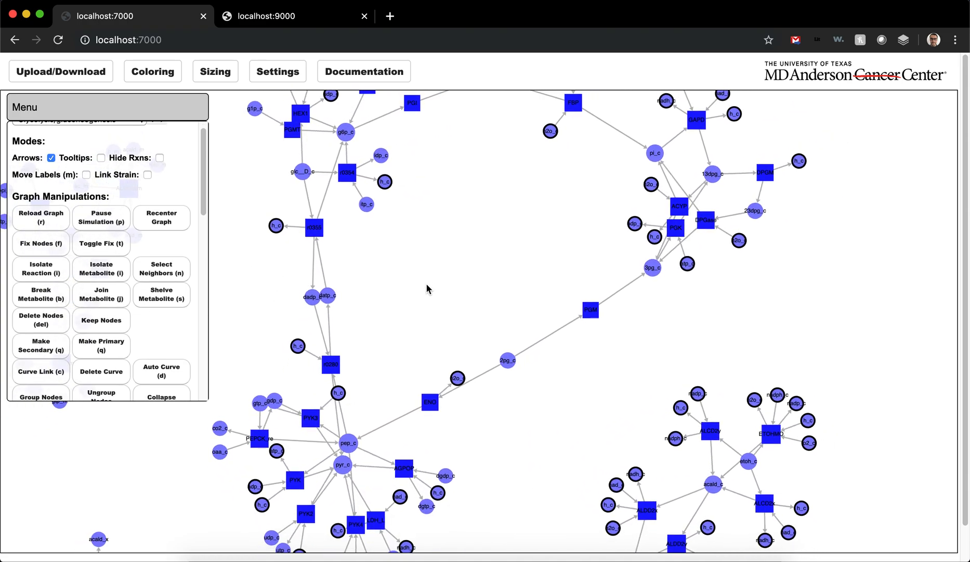
scroll(426, 290, down, 2)
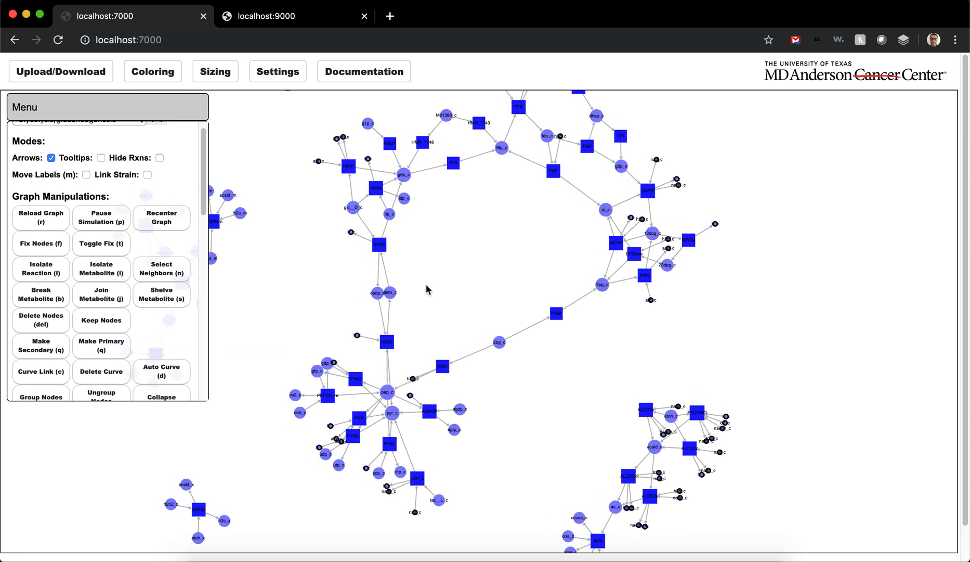
Make the broken secondary metabolites primary again, rejoin them into single nodes and clear the selection
key(q)
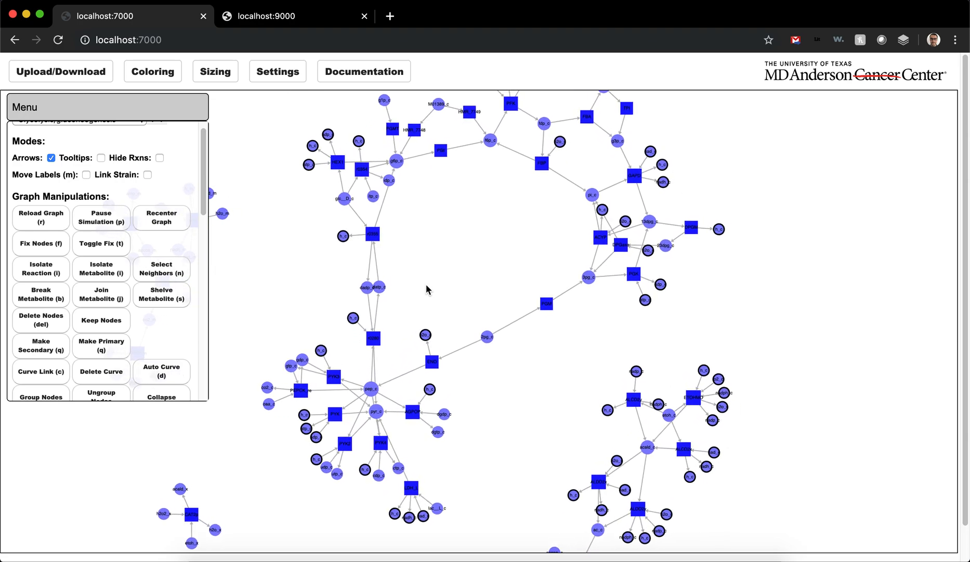
key(j)
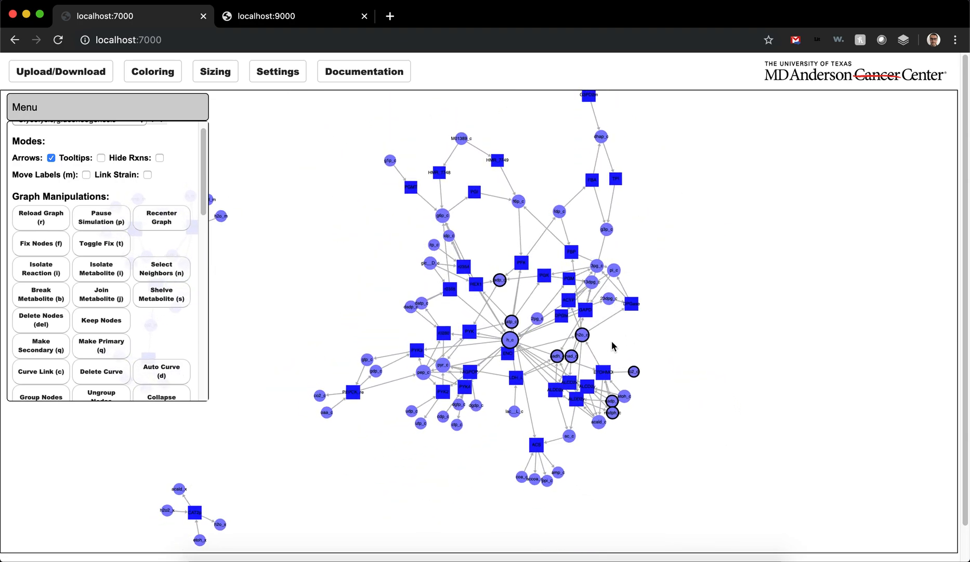
click(612, 342)
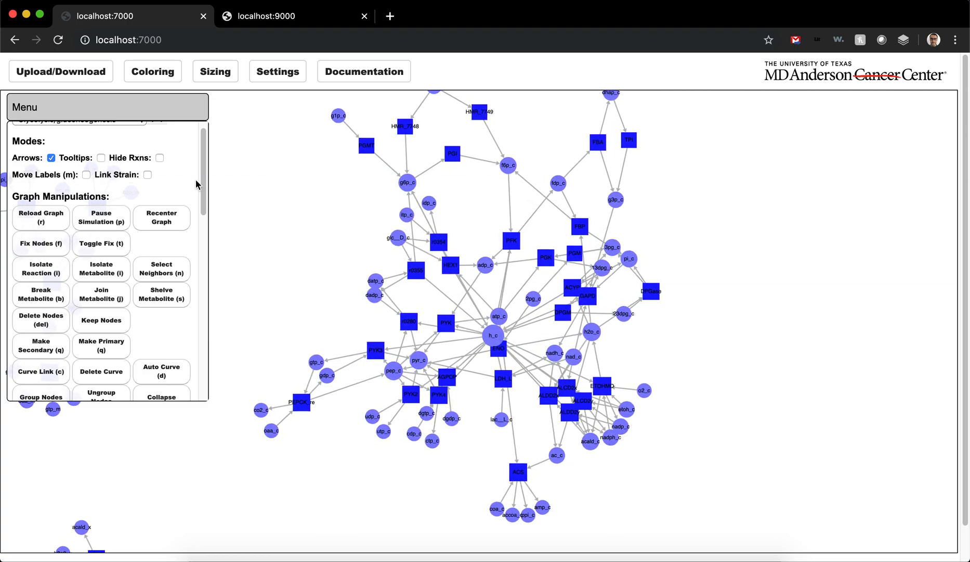
Switch to TextEdit, examine the metabolite name patterns in secondaries.txt, and return to the browser's upload options
scroll(183, 180, up, 1)
click(91, 72)
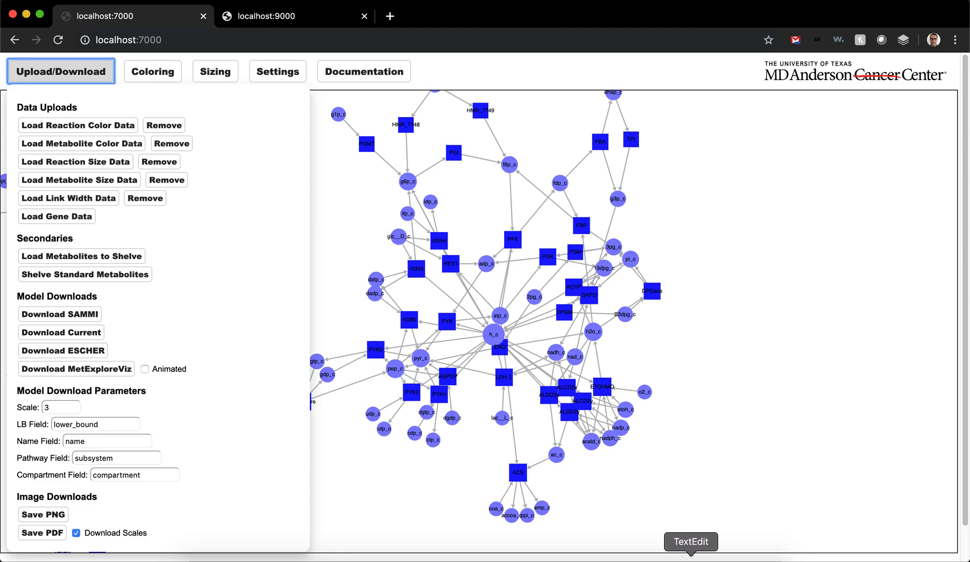
click(691, 559)
drag(157, 298, 85, 103)
click(157, 226)
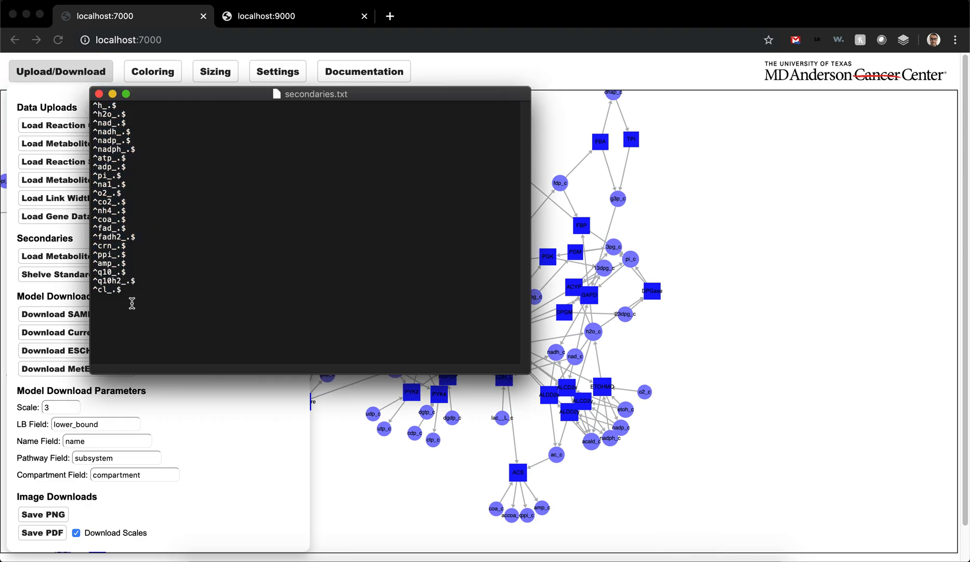
drag(135, 300, 95, 107)
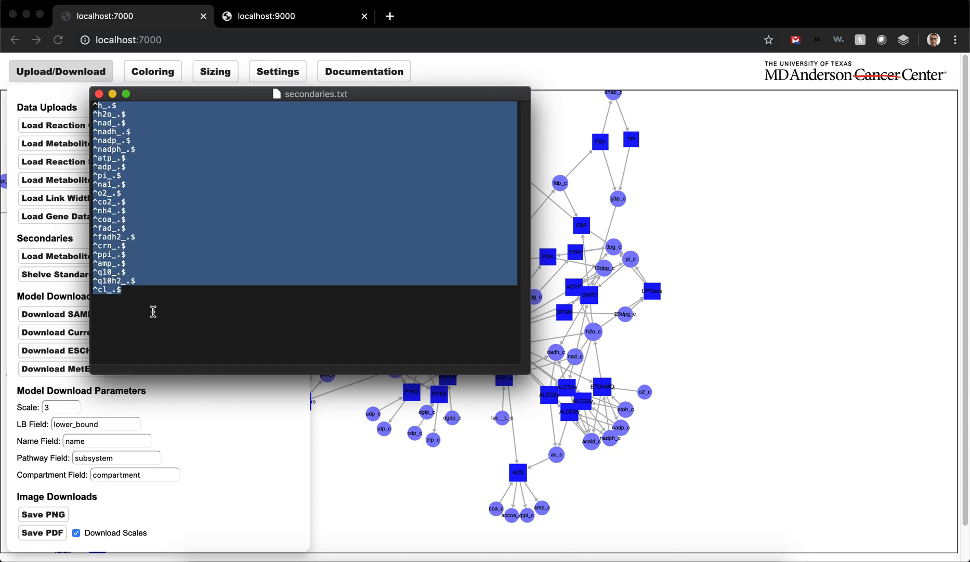
click(154, 311)
drag(217, 99, 495, 139)
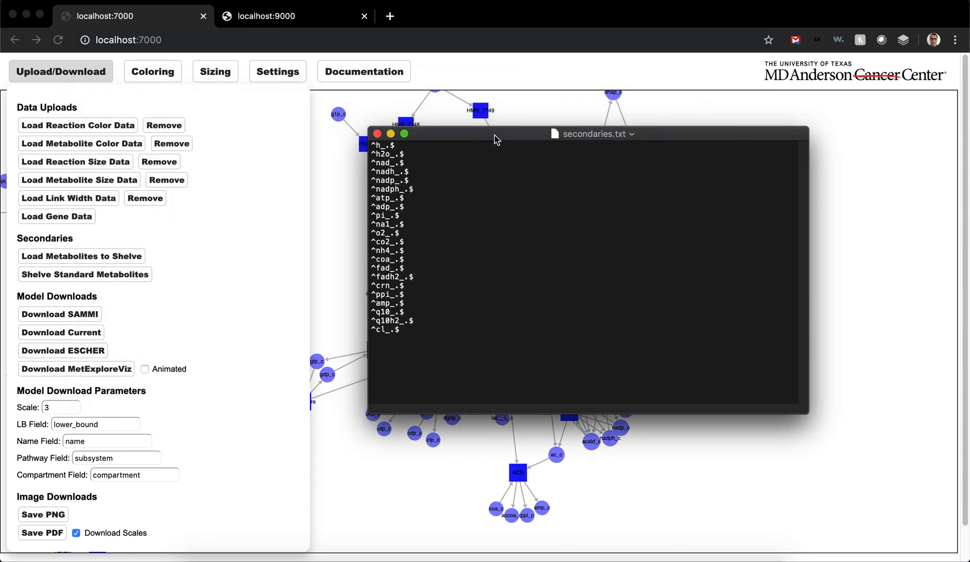
click(147, 265)
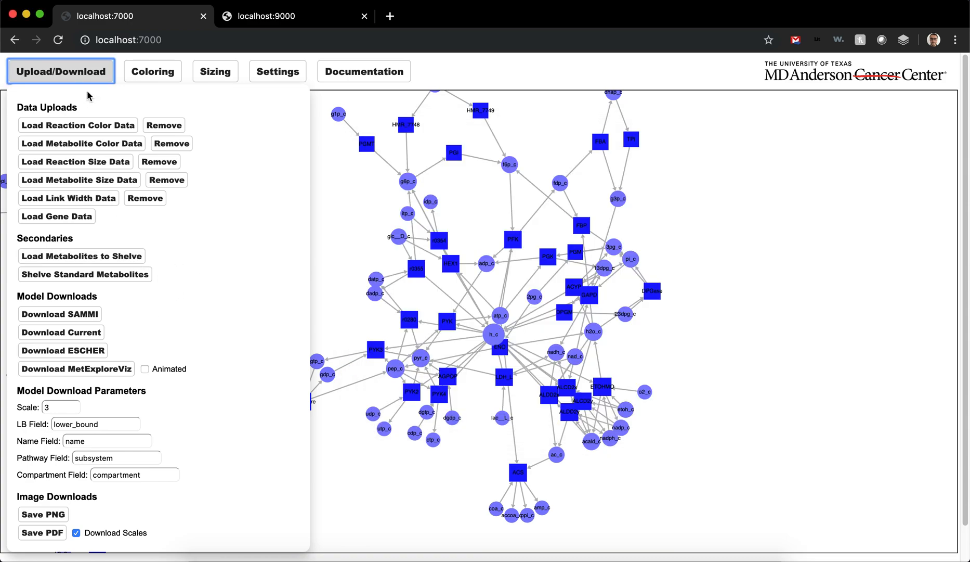
View the glycine, serine and alanine subgraph, followed by the Glycerophospholipid metabolism subgraph
click(77, 71)
click(153, 138)
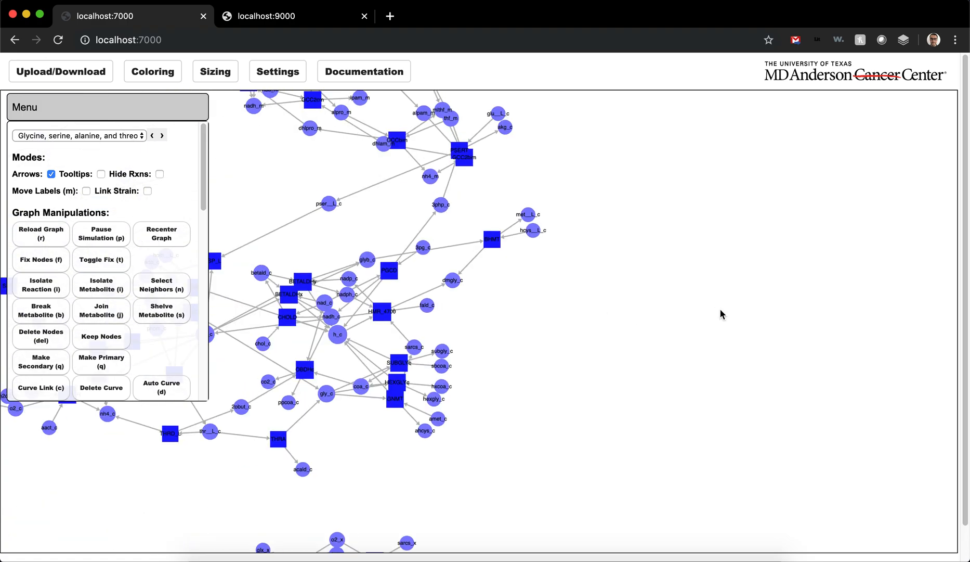
click(152, 135)
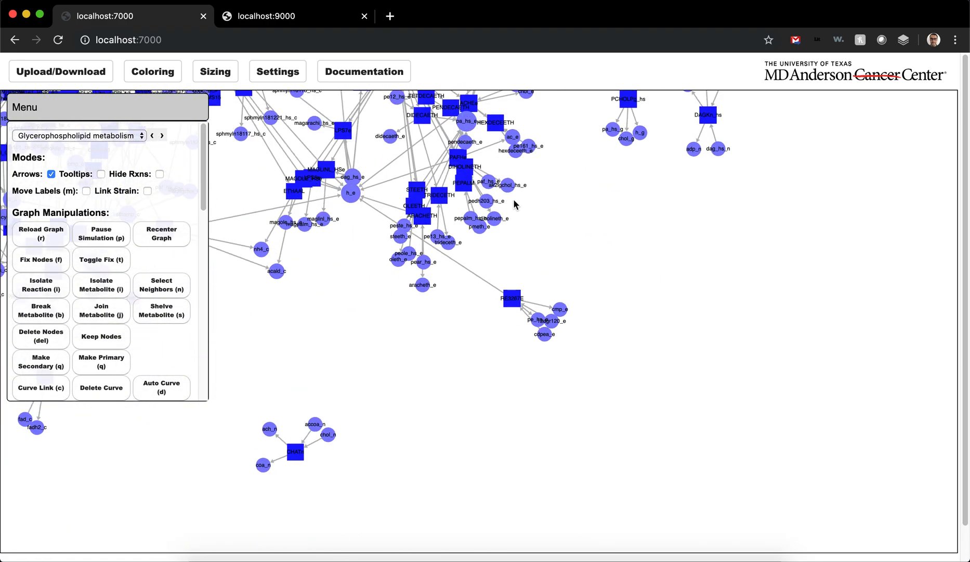
Load secondaries.txt from the Downloads folder as the list of metabolites to shelve
click(61, 77)
click(73, 257)
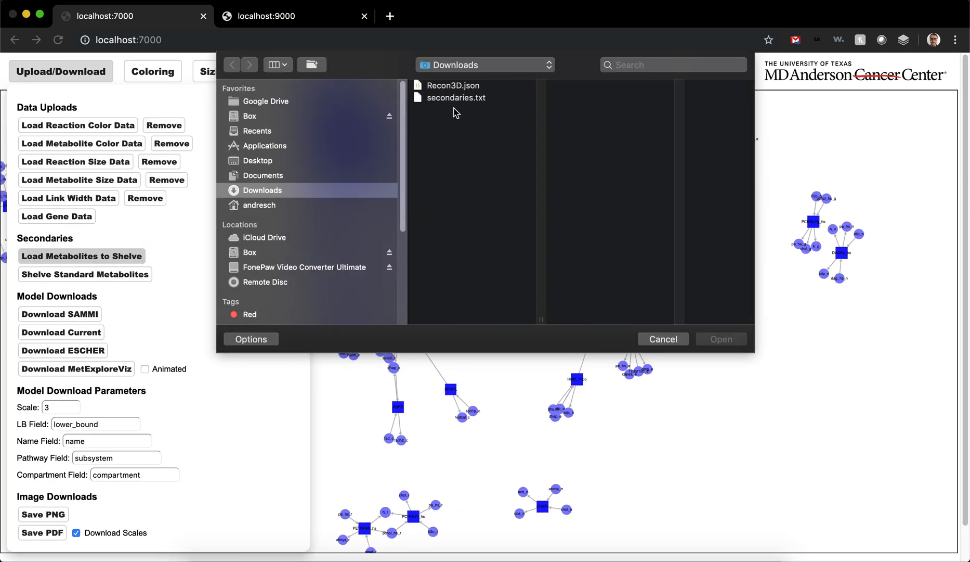
click(457, 99)
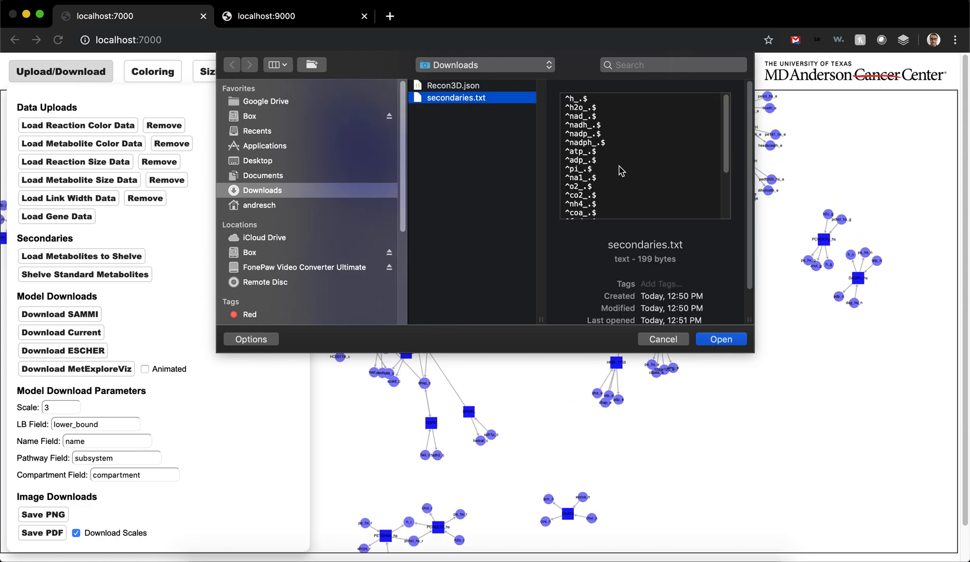
click(721, 339)
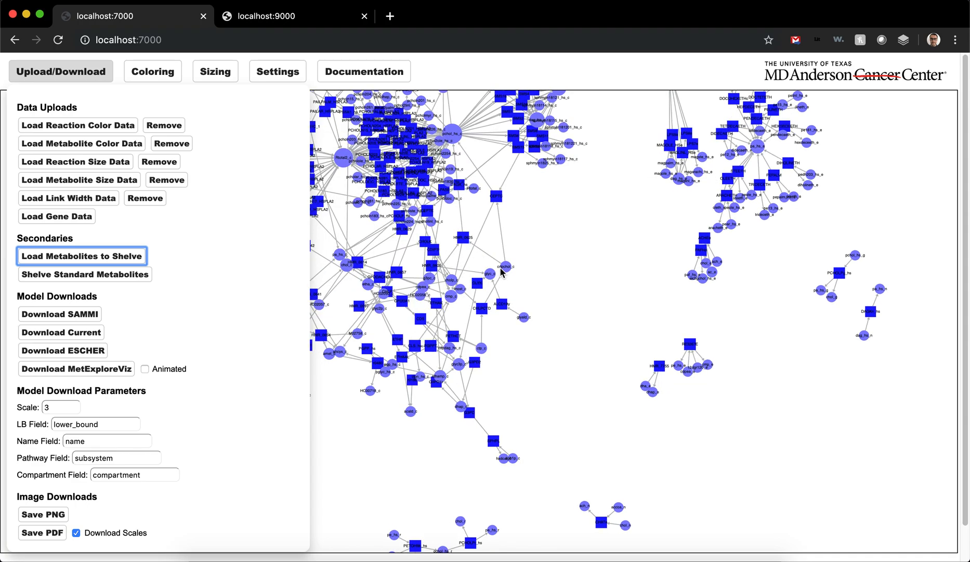
Return to the Glycolysis/gluconeogenesis subgraph by way of the glycine, serine and alanine one, and move the 3pg_c node lower
click(103, 74)
click(161, 136)
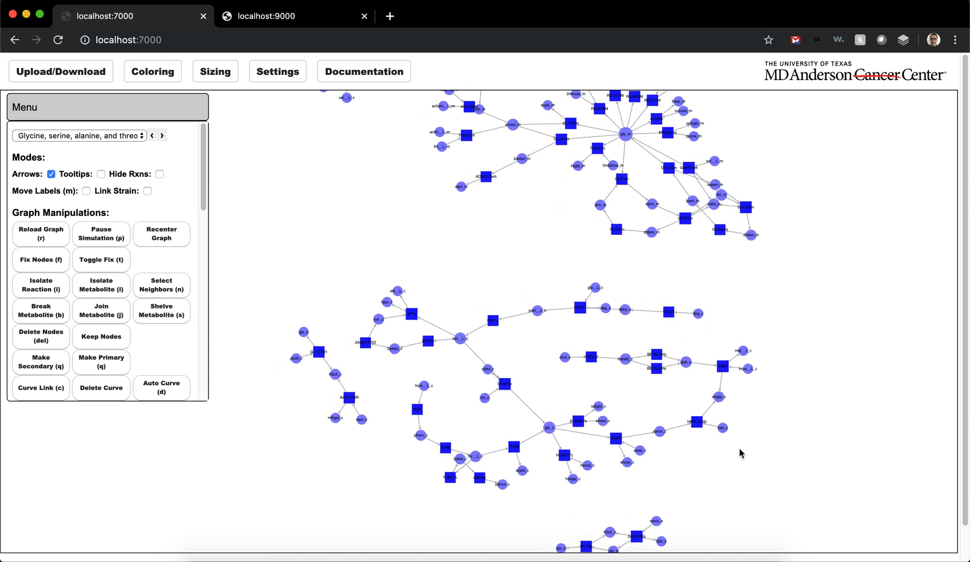
click(162, 136)
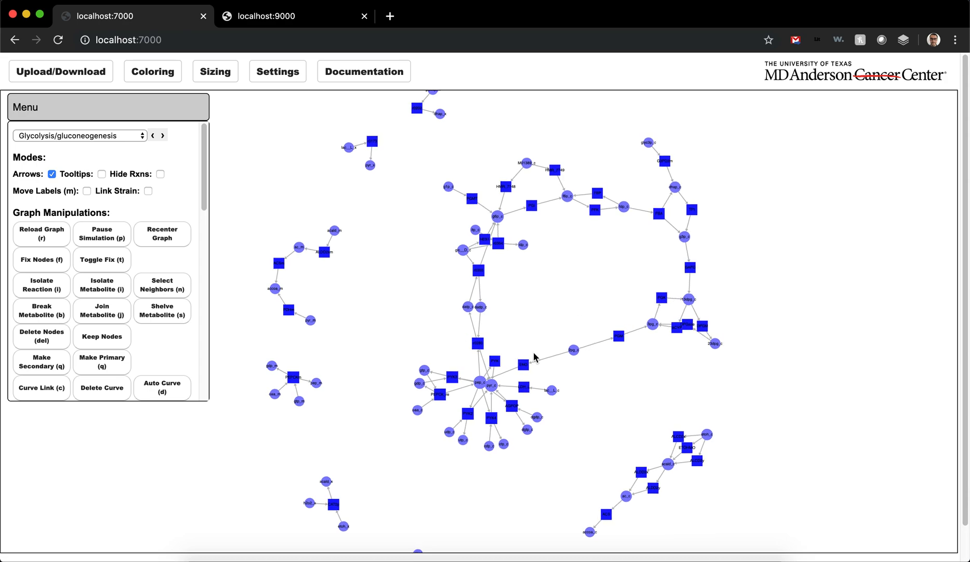
drag(650, 328, 663, 401)
Put all metabolites shelved from the file back into the graph
scroll(143, 266, down, 1)
scroll(143, 266, up, 1)
scroll(141, 259, down, 10)
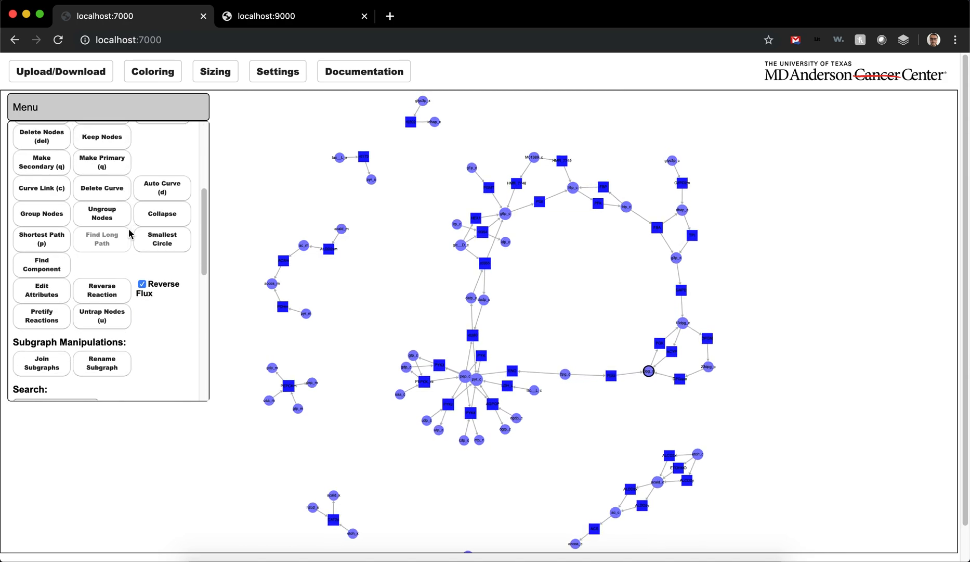
scroll(130, 234, down, 5)
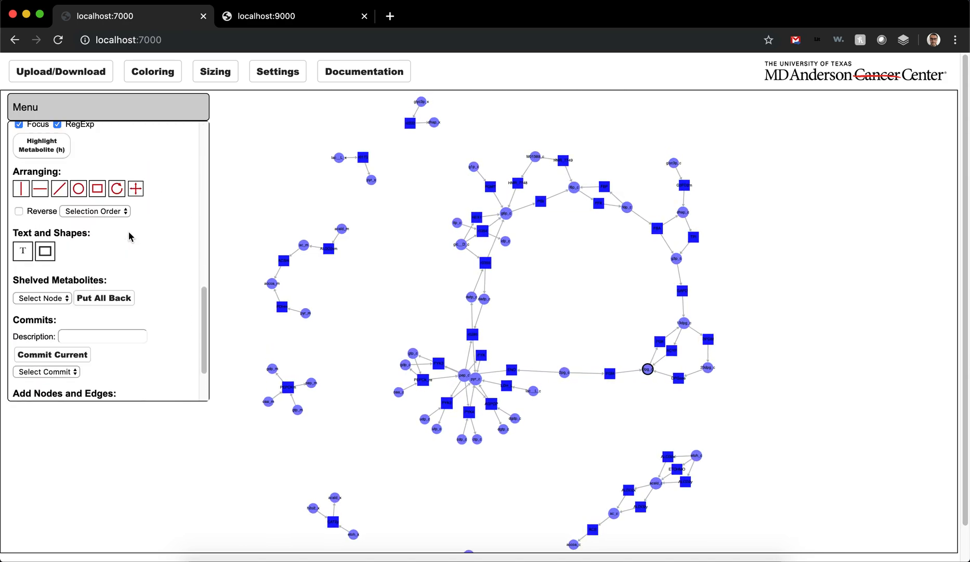
click(111, 299)
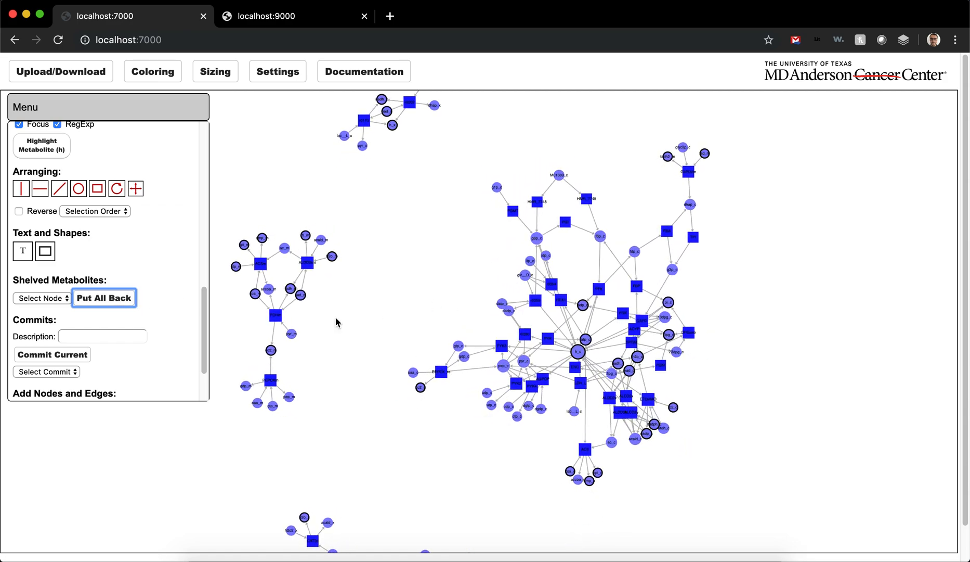
Shelve the standard metabolites using the built-in secondaries option
click(105, 74)
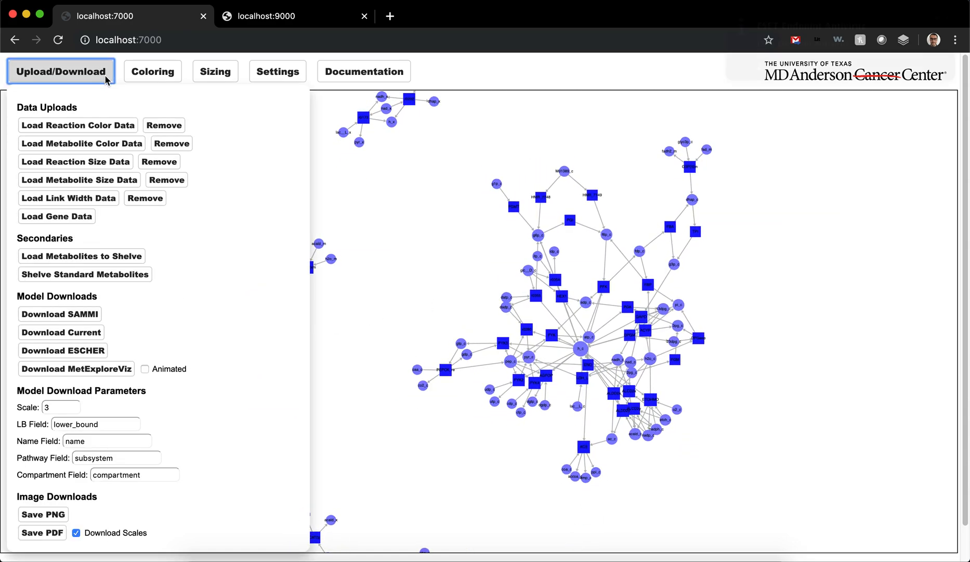
click(107, 277)
click(108, 280)
click(946, 19)
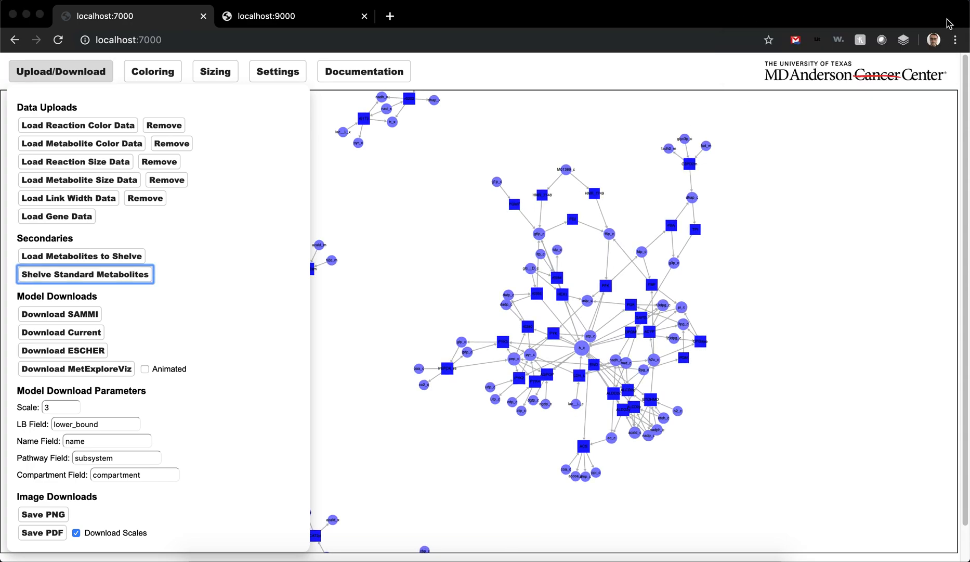
Move the shelving dialog away from the menu, review its metabolite list and check all the standard metabolites
click(81, 77)
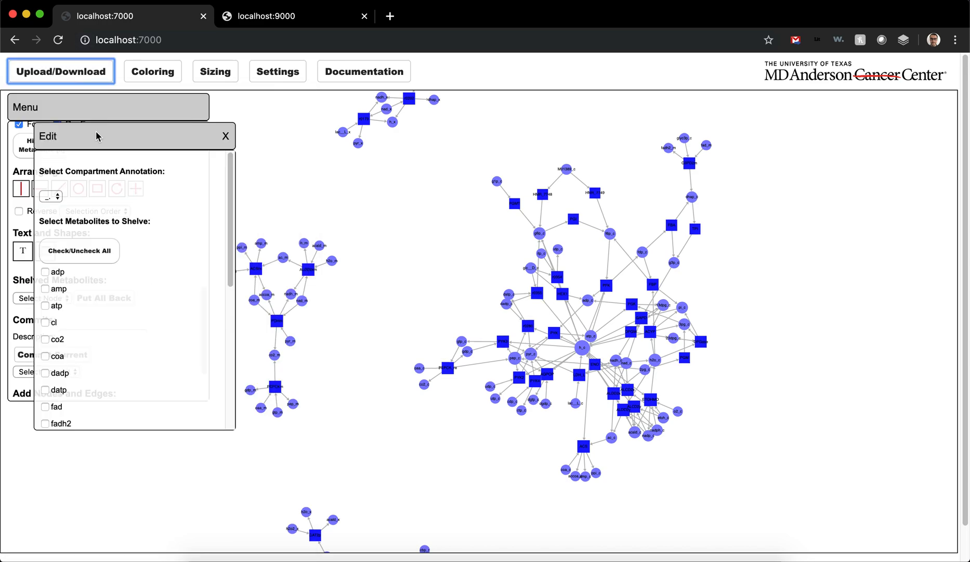
drag(96, 136, 744, 152)
click(698, 285)
scroll(705, 288, down, 2)
scroll(705, 294, down, 4)
scroll(705, 297, up, 6)
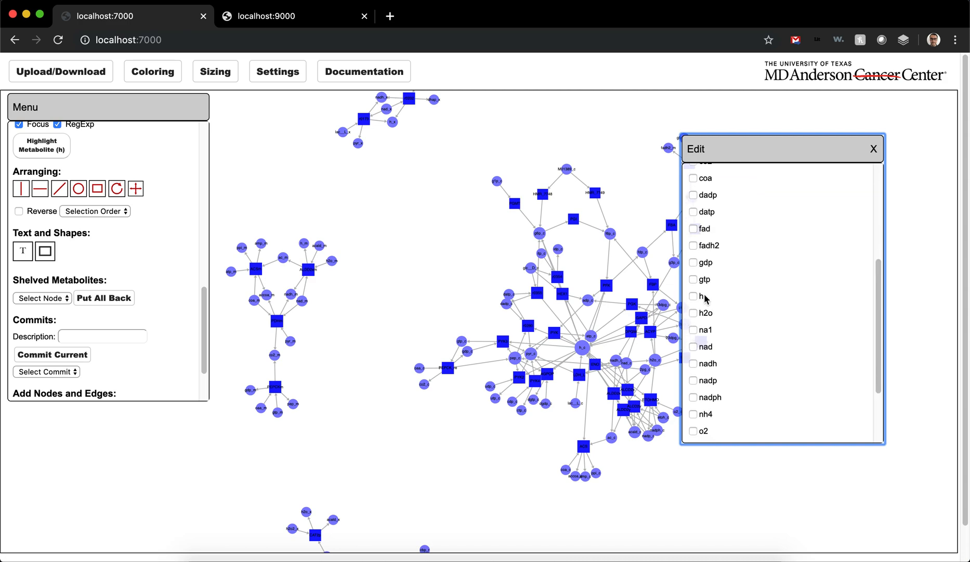
click(718, 192)
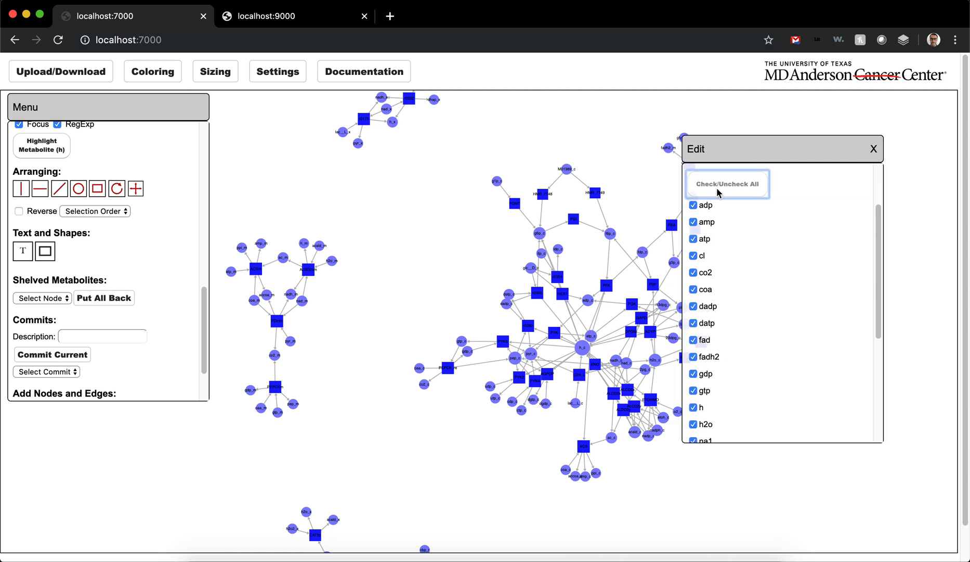
scroll(751, 256, up, 2)
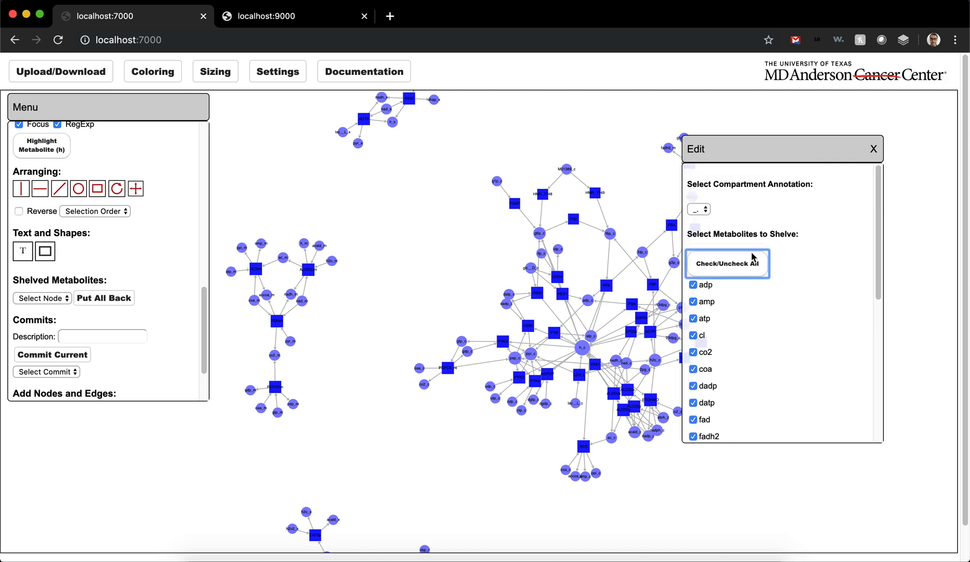
Keep the underscore compartment annotation, shelve all the checked metabolites and close the shelving dialog
click(699, 209)
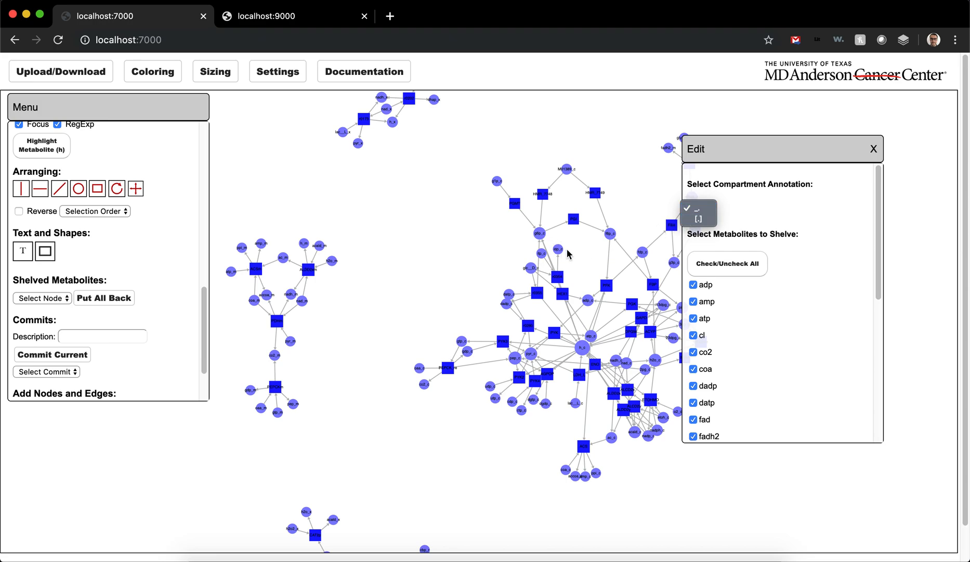
scroll(567, 253, up, 5)
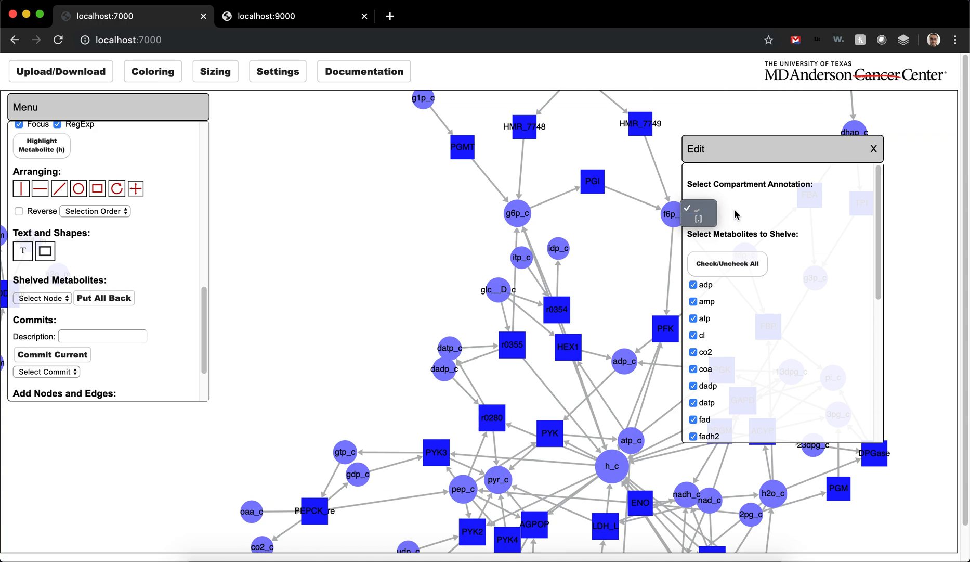
drag(721, 160, 267, 144)
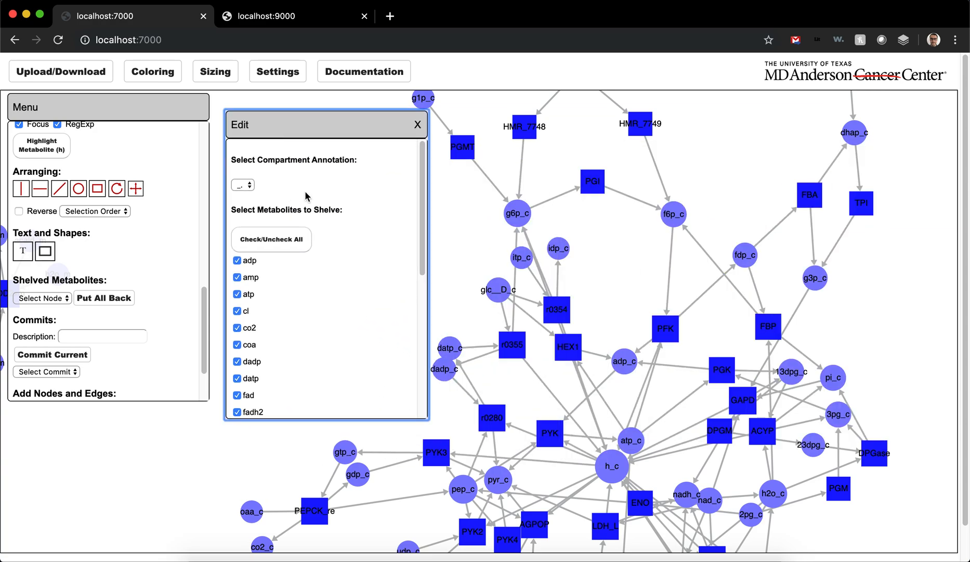
scroll(307, 197, down, 5)
scroll(307, 197, up, 5)
scroll(254, 256, down, 10)
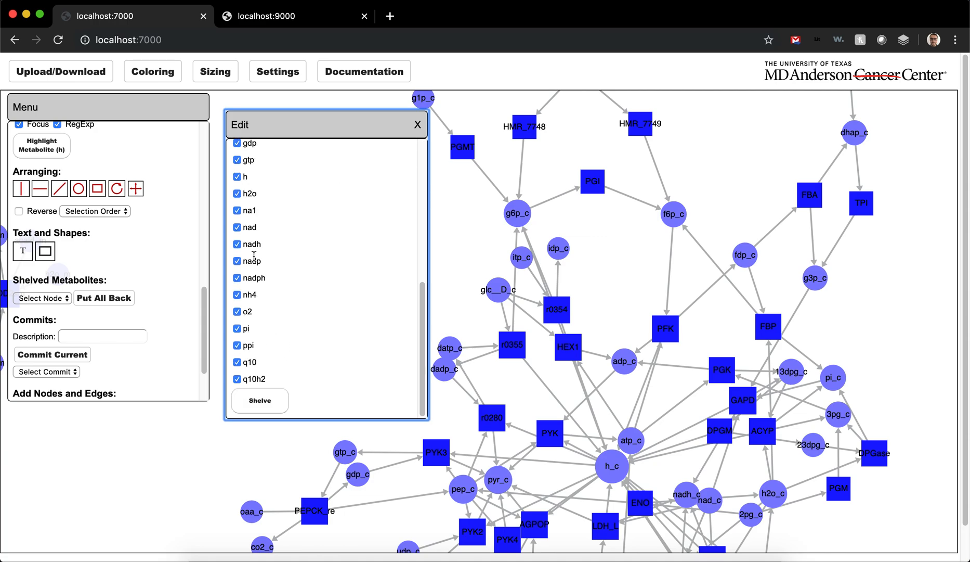
click(260, 400)
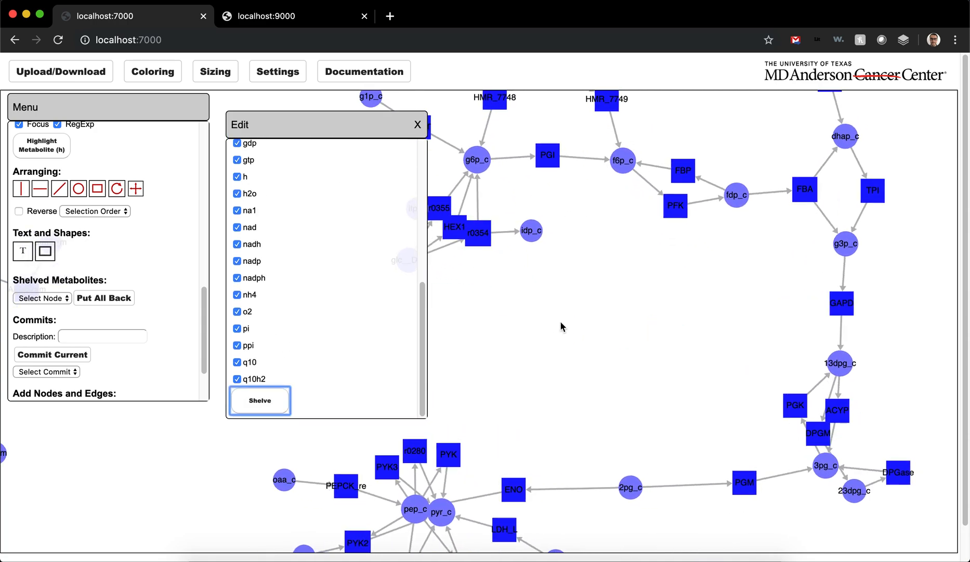
click(419, 124)
Examine the simplified graph and the list of metabolites that are currently shelved
scroll(493, 261, down, 5)
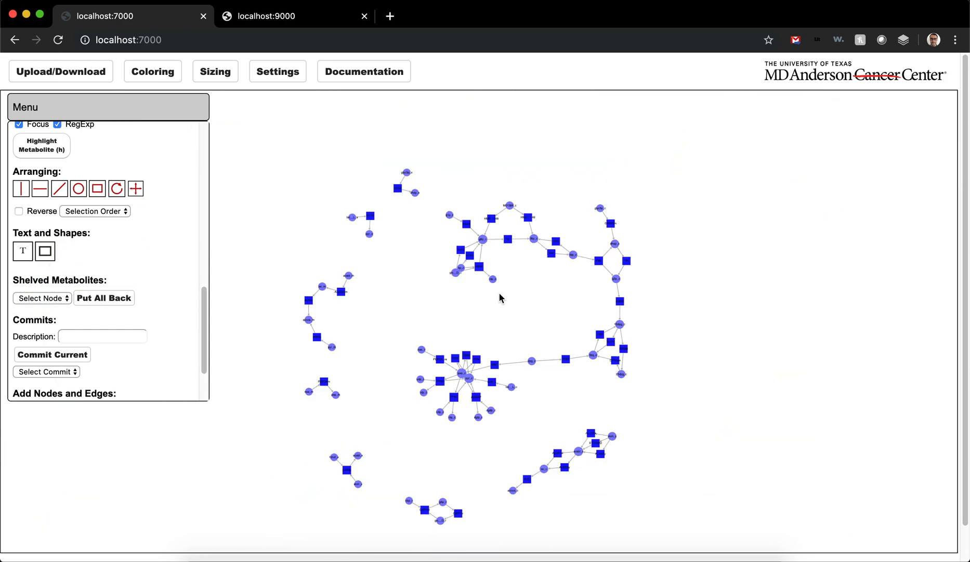
scroll(502, 300, up, 5)
scroll(139, 276, down, 3)
scroll(139, 275, up, 3)
click(62, 300)
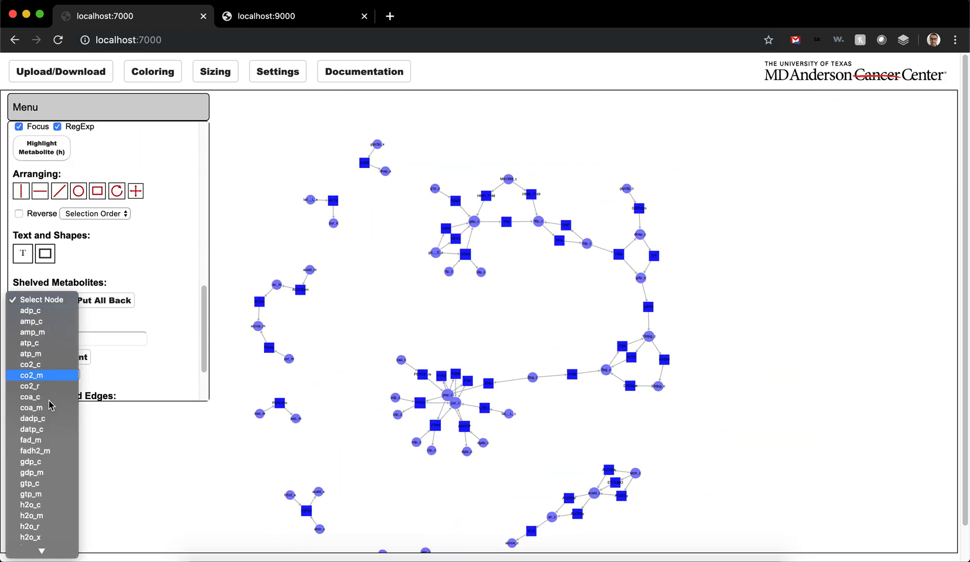
click(56, 301)
Put all the shelved standard metabolites back into the graph
scroll(392, 296, up, 2)
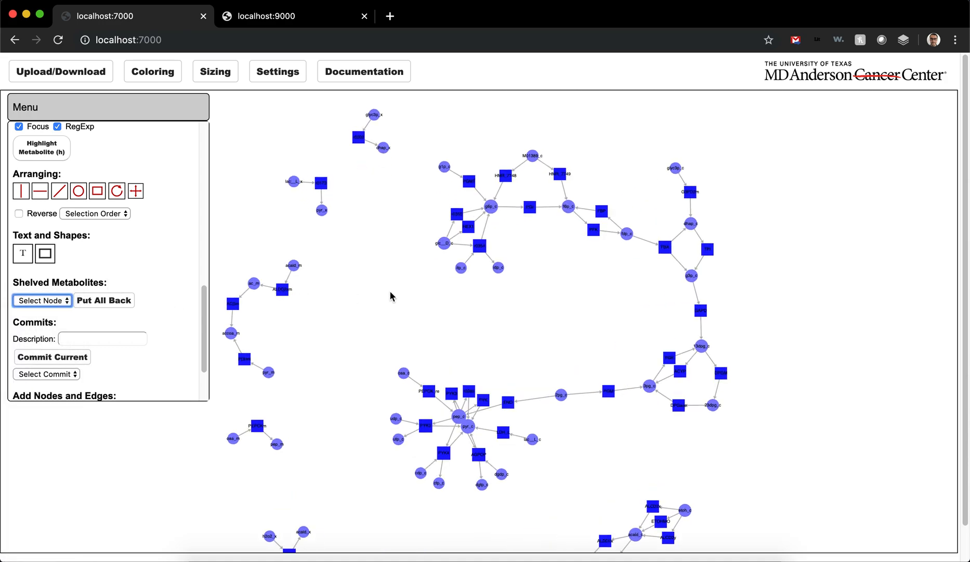
drag(652, 328, 535, 316)
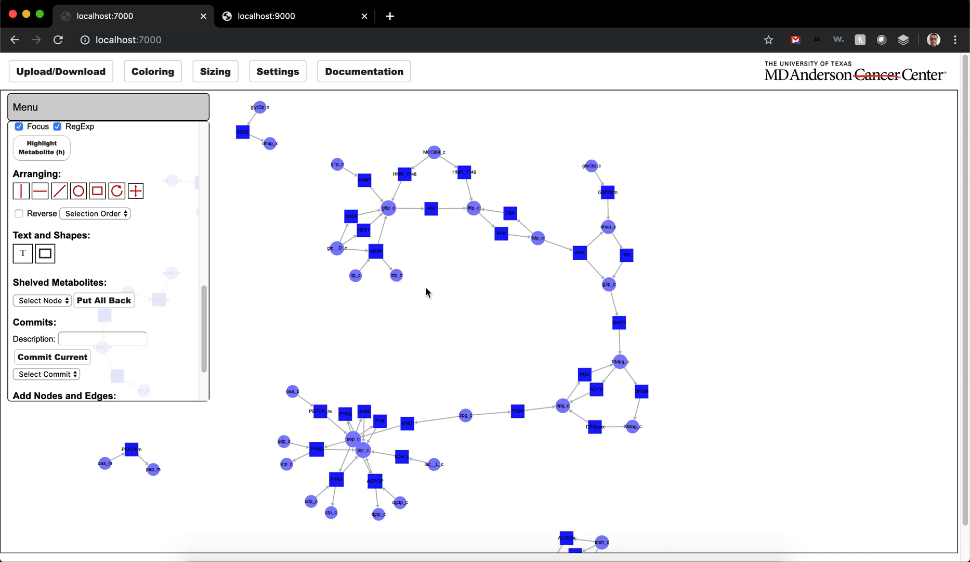
click(120, 298)
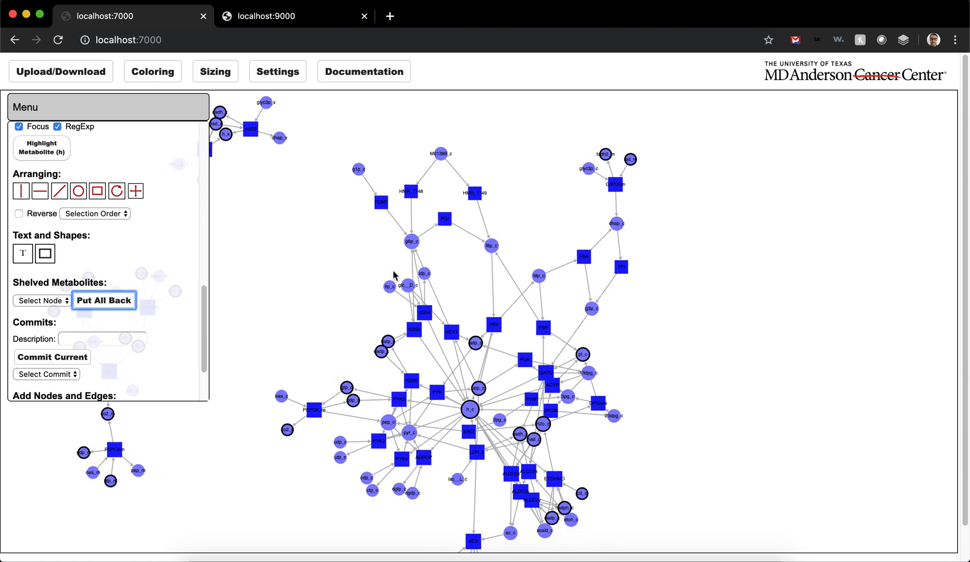